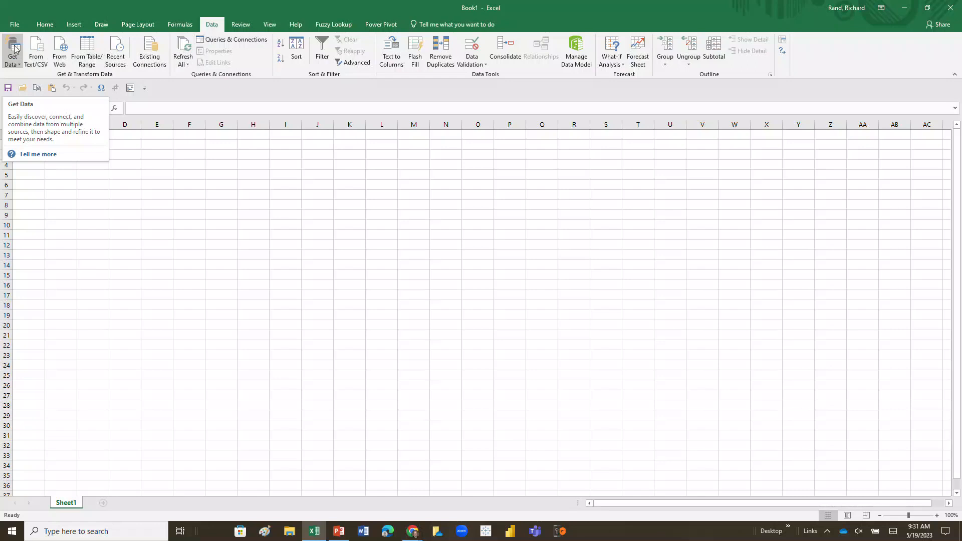
Start a Get Data import using From File > From Workbook.
{"action": "left_click", "coordinate": [10, 64]}
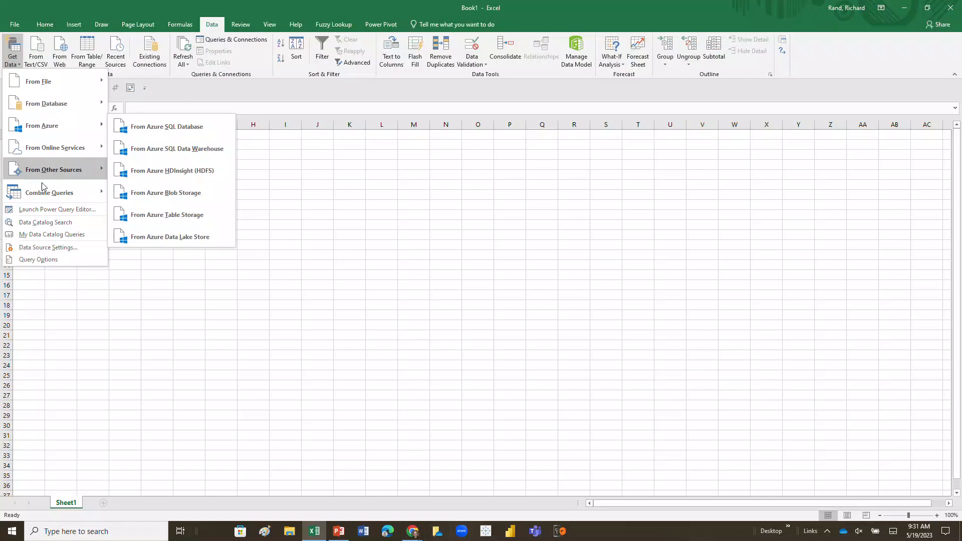
{"action": "mouse_move", "coordinate": [49, 162]}
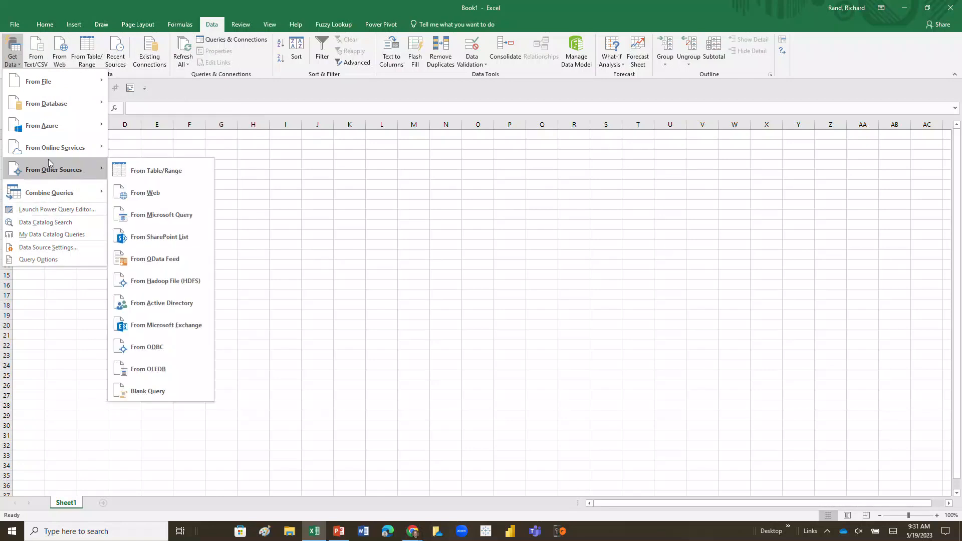
{"action": "mouse_move", "coordinate": [52, 104]}
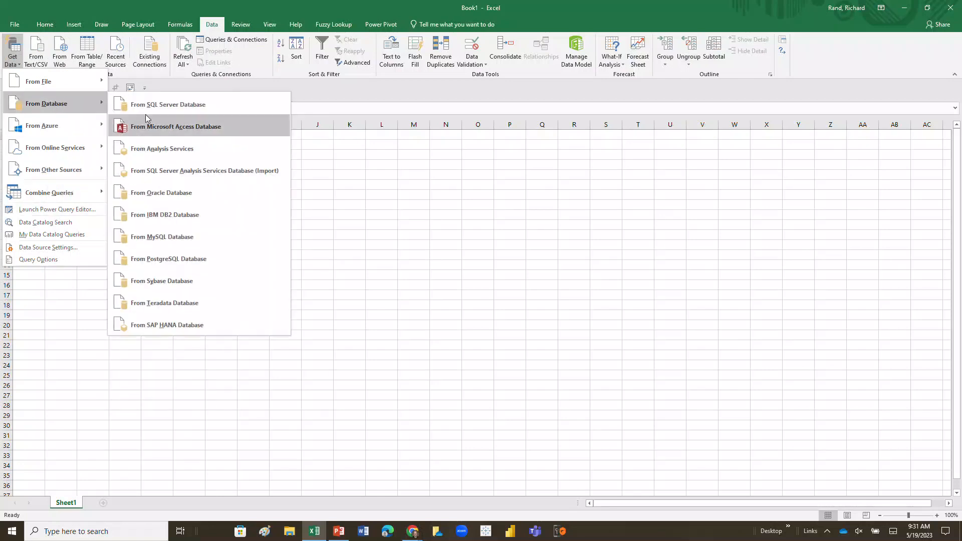
{"action": "mouse_move", "coordinate": [99, 126]}
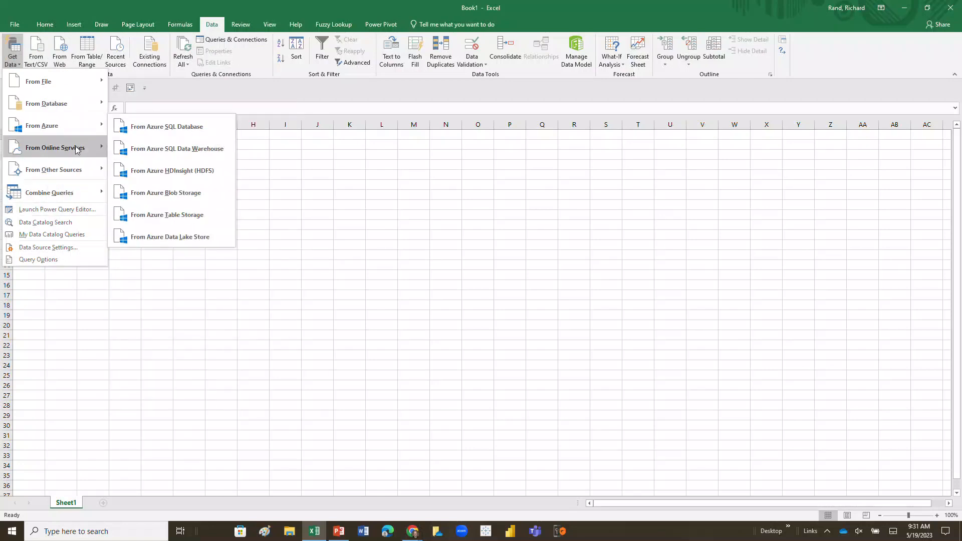
{"action": "mouse_move", "coordinate": [80, 169]}
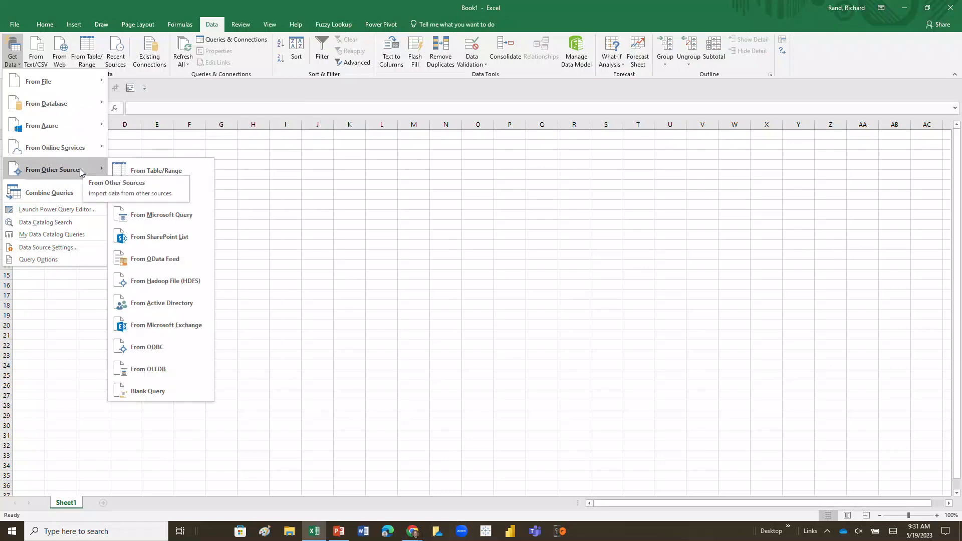
{"action": "mouse_move", "coordinate": [68, 88]}
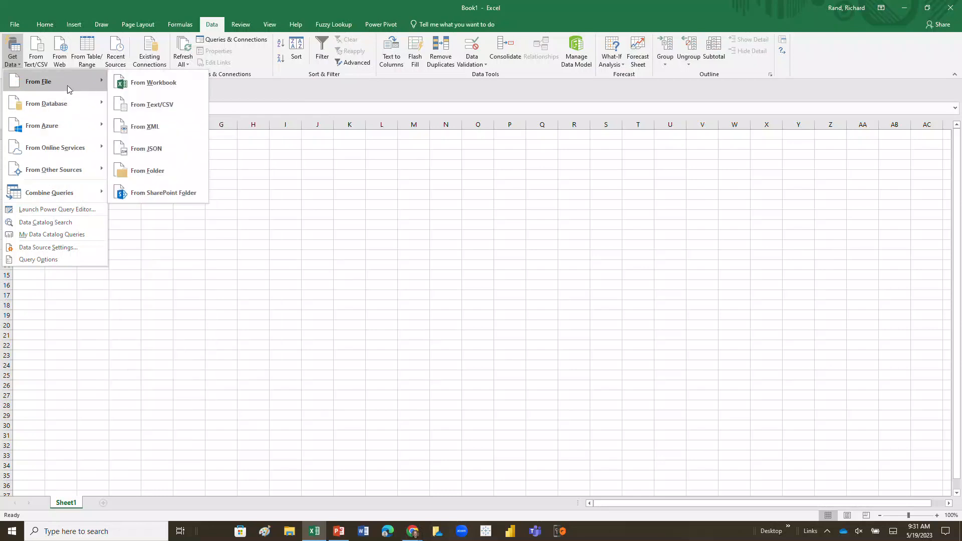
{"action": "left_click", "coordinate": [147, 84]}
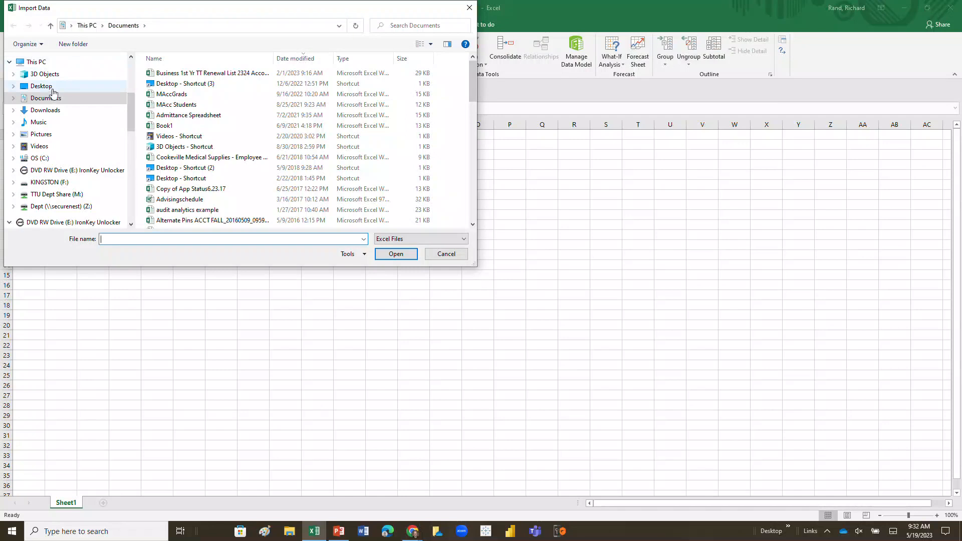
Browse to Data Sets > Uploaded to the Cloud and import Sales and COGS 2016-2022.xlsx.
{"action": "left_click_drag", "start_coordinate": [131, 101], "coordinate": [130, 152]}
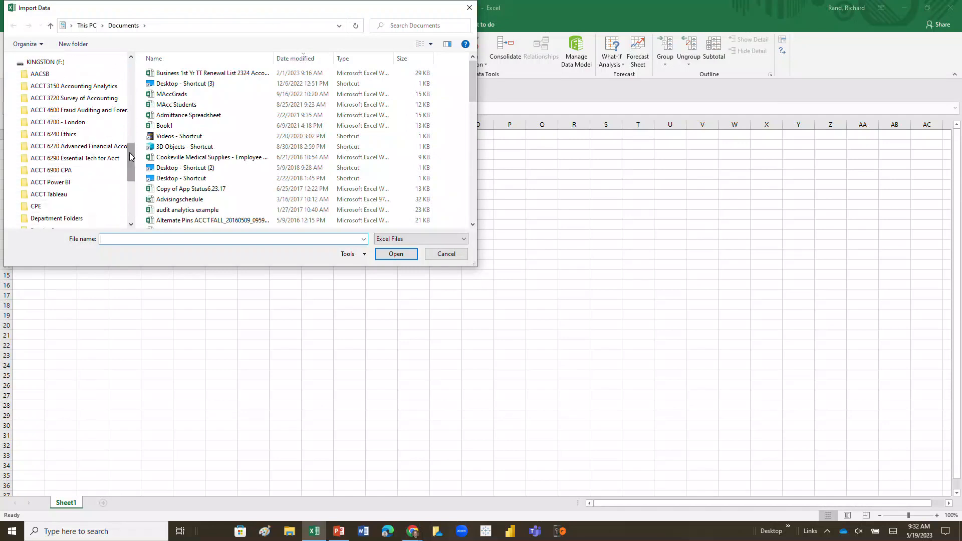
{"action": "left_click", "coordinate": [106, 159]}
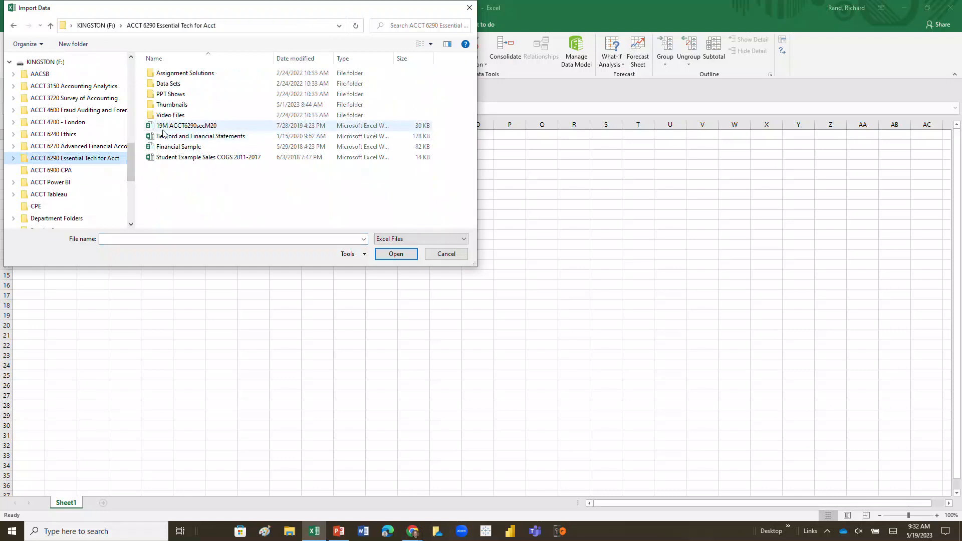
{"action": "double_click", "coordinate": [179, 84]}
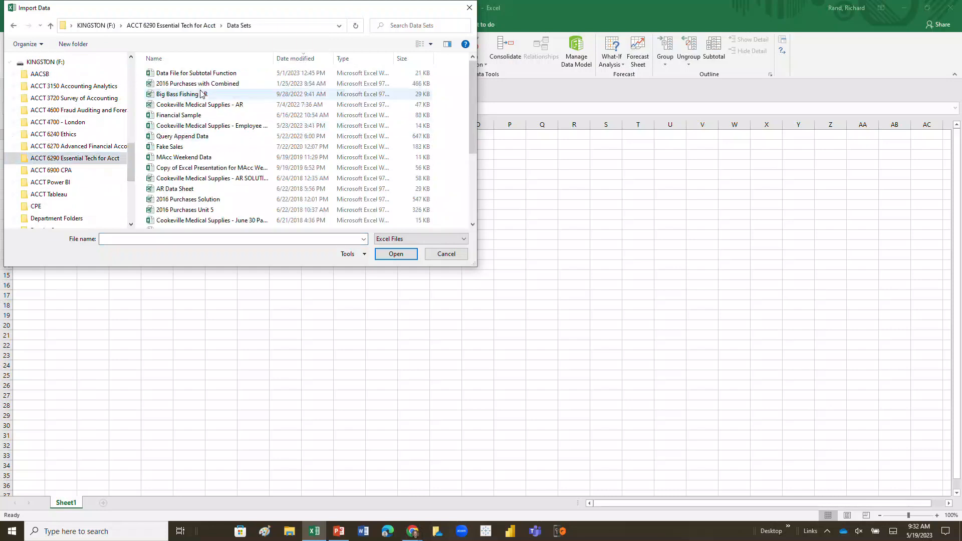
{"action": "scroll", "coordinate": [203, 105], "scroll_direction": "down", "scroll_amount": 1}
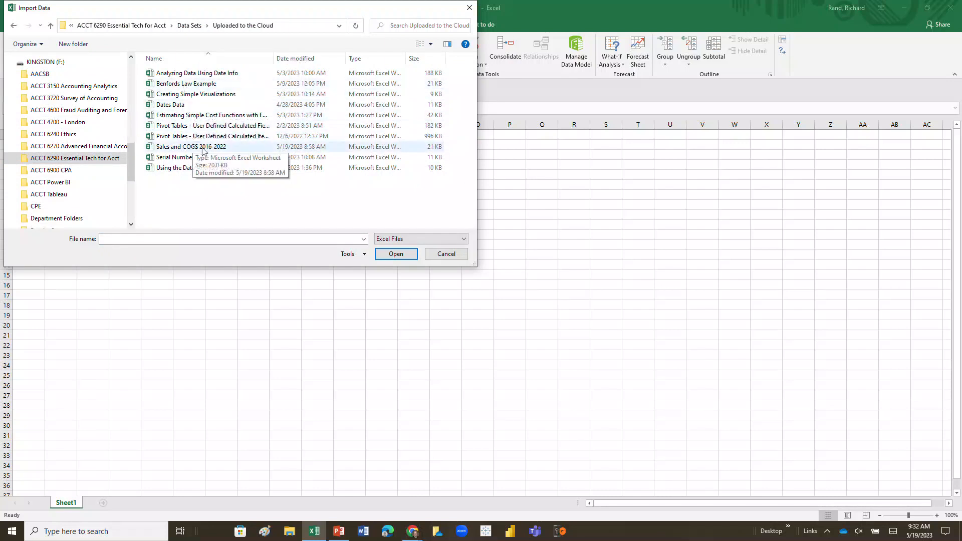
{"action": "left_click", "coordinate": [220, 148]}
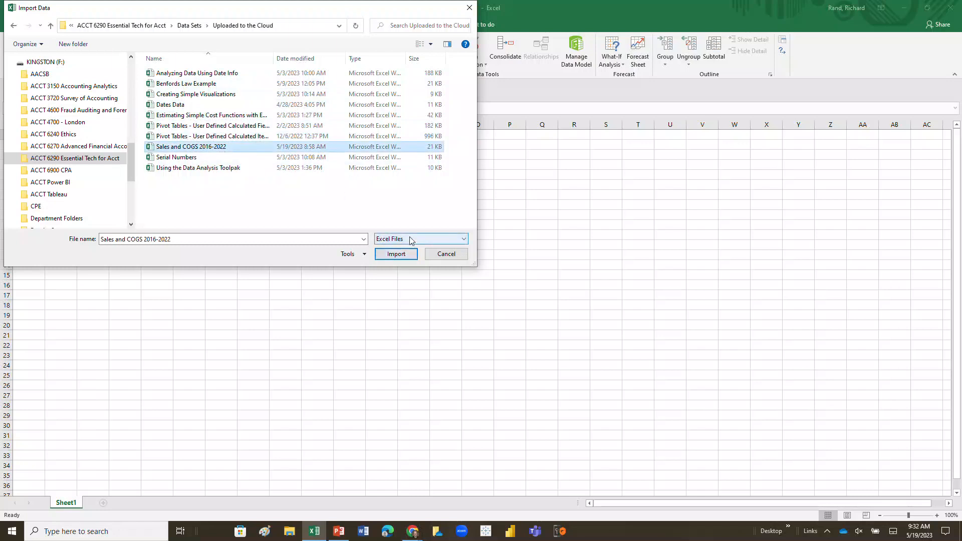
{"action": "left_click", "coordinate": [405, 257]}
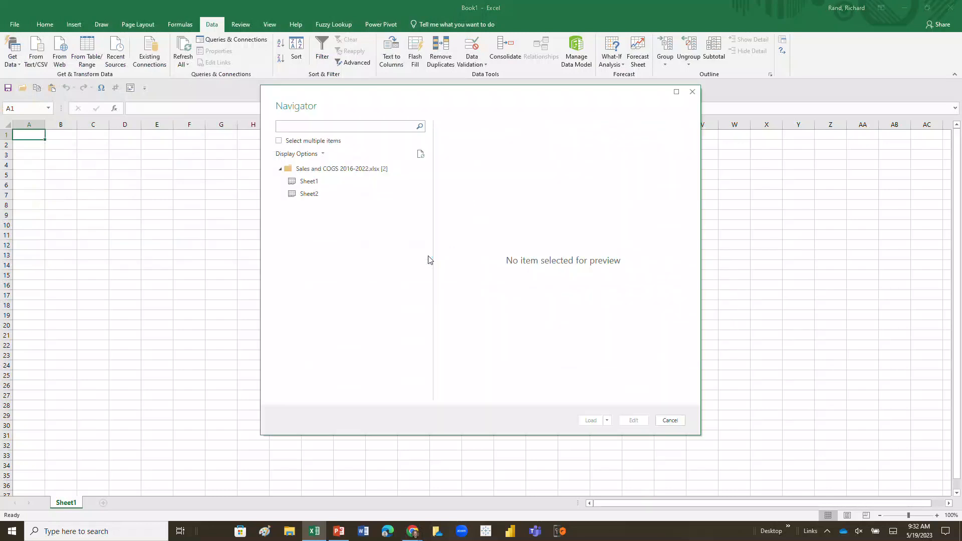
Preview Sheet1 in the Navigator and load it into the workbook.
{"action": "left_click", "coordinate": [311, 183]}
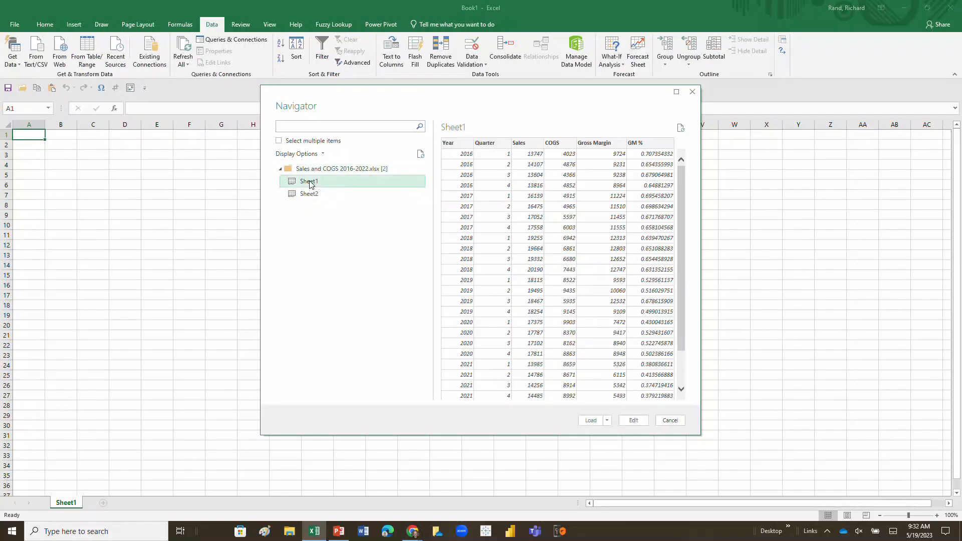
{"action": "left_click", "coordinate": [592, 422]}
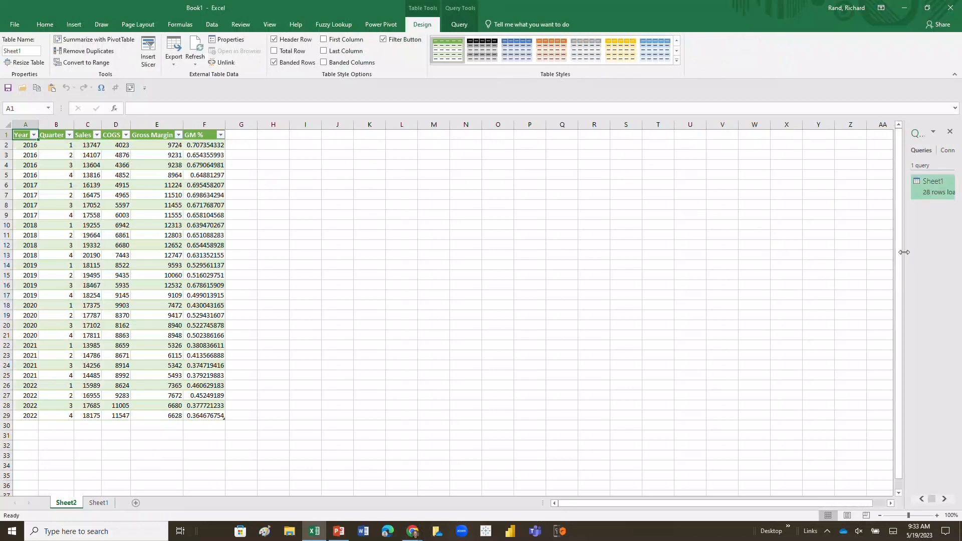
Widen the Queries & Connections pane and open the Sheet1 query in Power Query Editor.
{"action": "left_click_drag", "start_coordinate": [900, 255], "coordinate": [801, 254]}
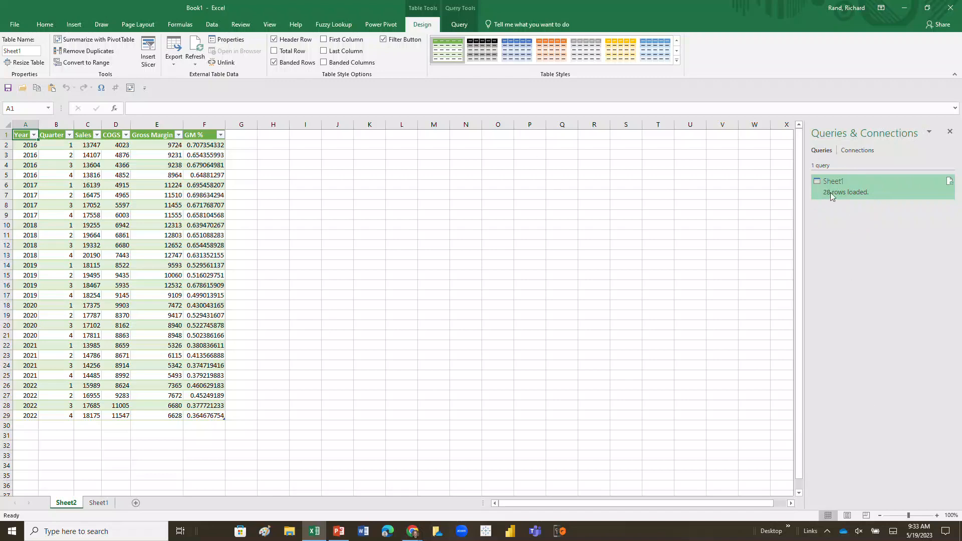
{"action": "mouse_move", "coordinate": [838, 188]}
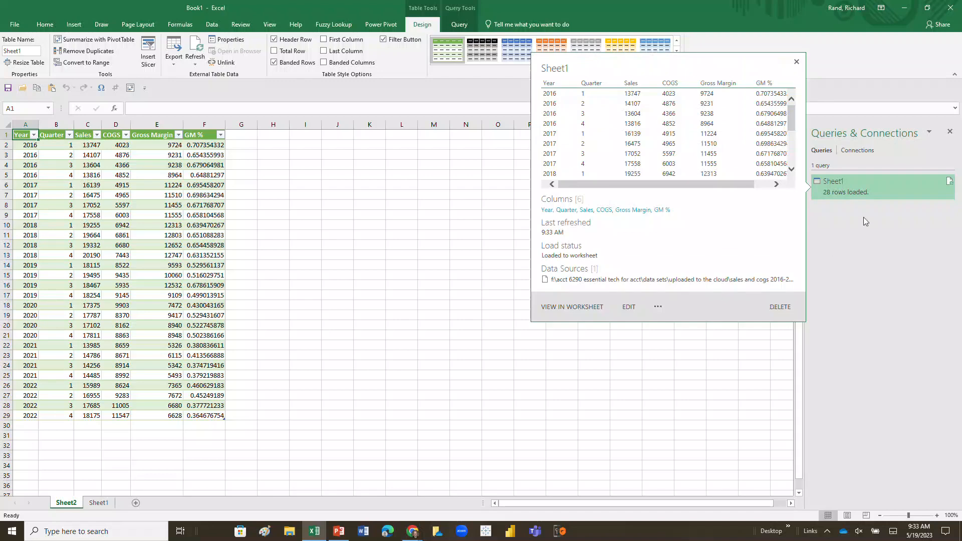
{"action": "left_click", "coordinate": [856, 185]}
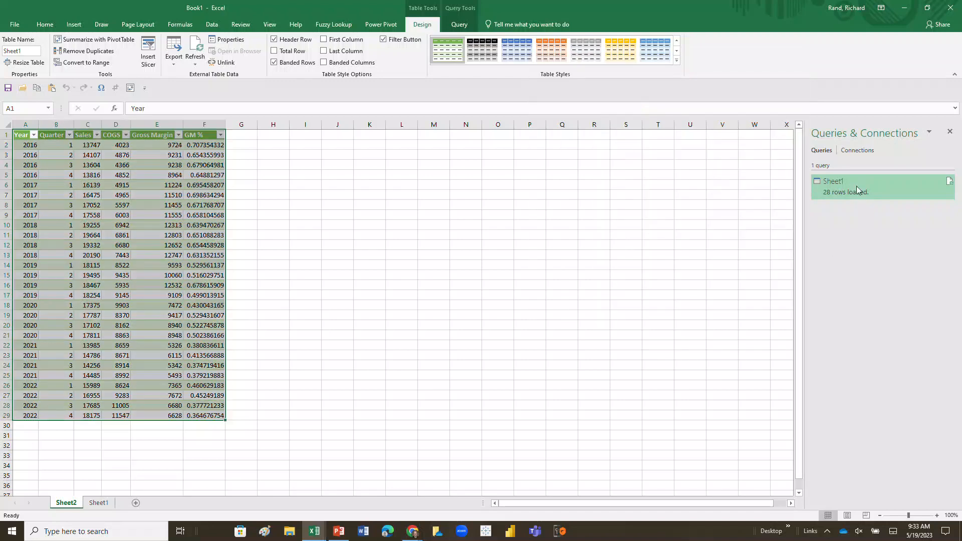
{"action": "double_click", "coordinate": [857, 189]}
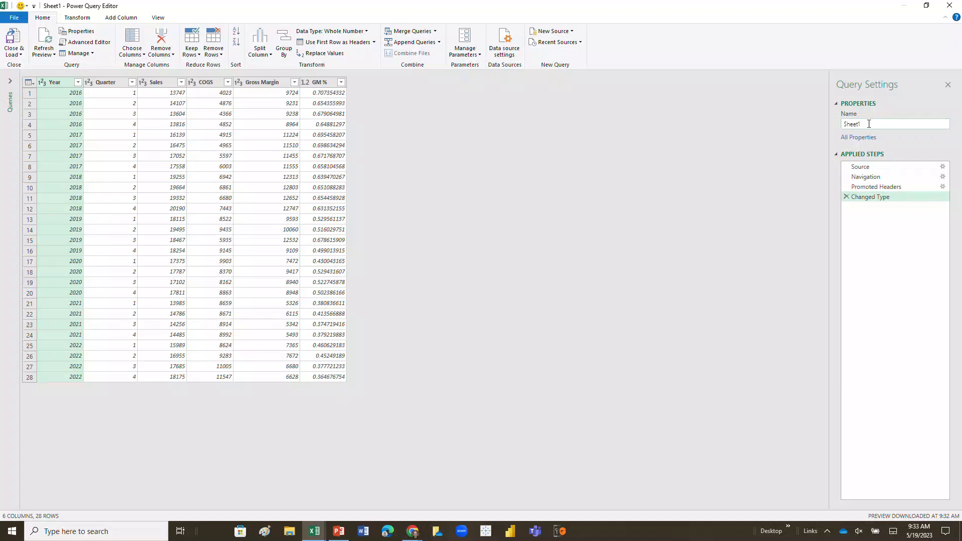
Replace the query name Sheet1 with 'Annual Data Analysis' and bring up the Close & Load options.
{"action": "left_click_drag", "start_coordinate": [871, 124], "coordinate": [840, 122]}
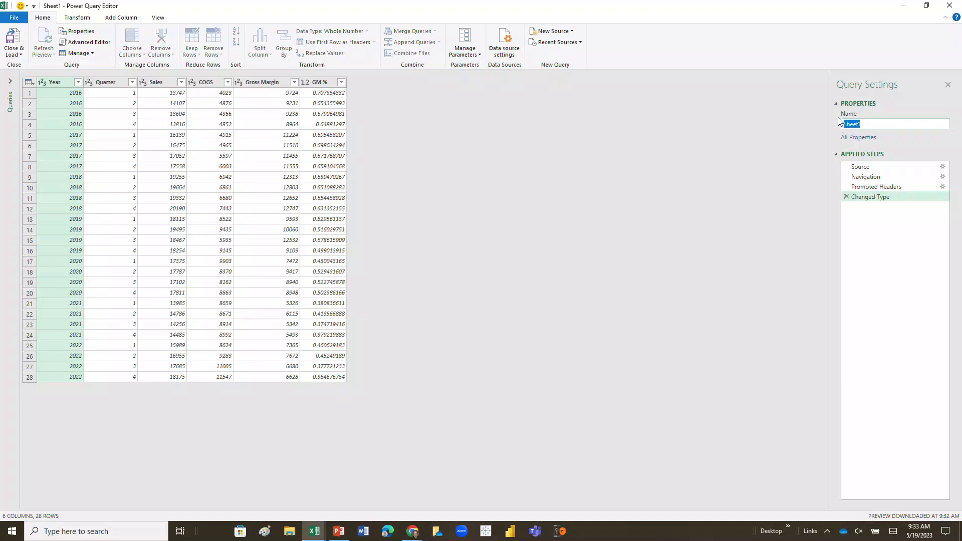
{"action": "type", "text": "Annual Data Analysis"}
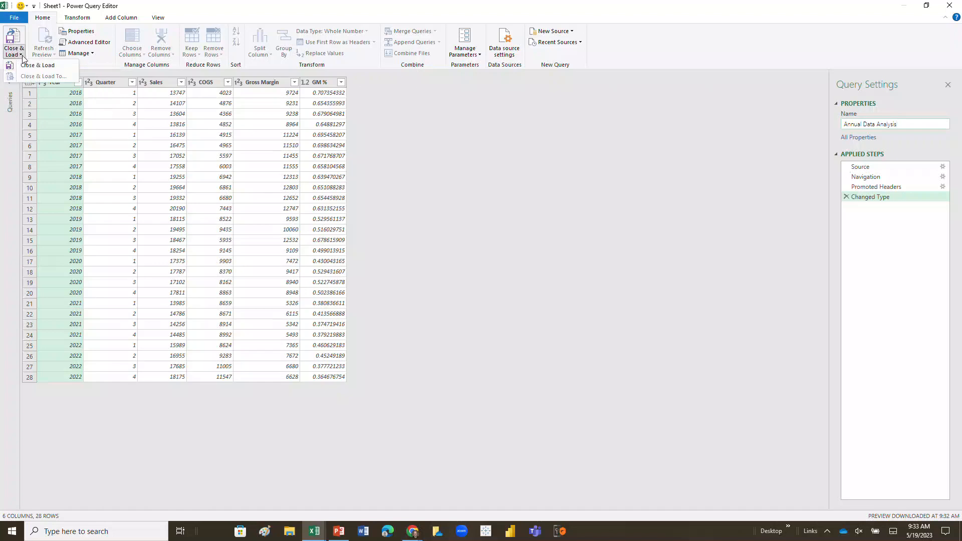
{"action": "left_click", "coordinate": [21, 55]}
{"action": "left_click", "coordinate": [14, 55]}
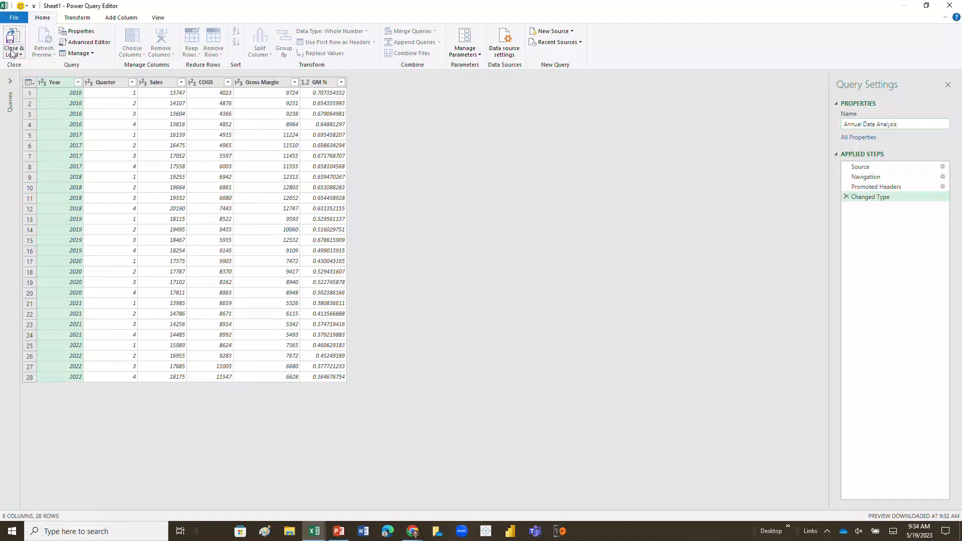
{"action": "left_click", "coordinate": [13, 53]}
Close & Load the query as a table, then reopen Annual Data Analysis in Power Query Editor.
{"action": "left_click", "coordinate": [20, 66]}
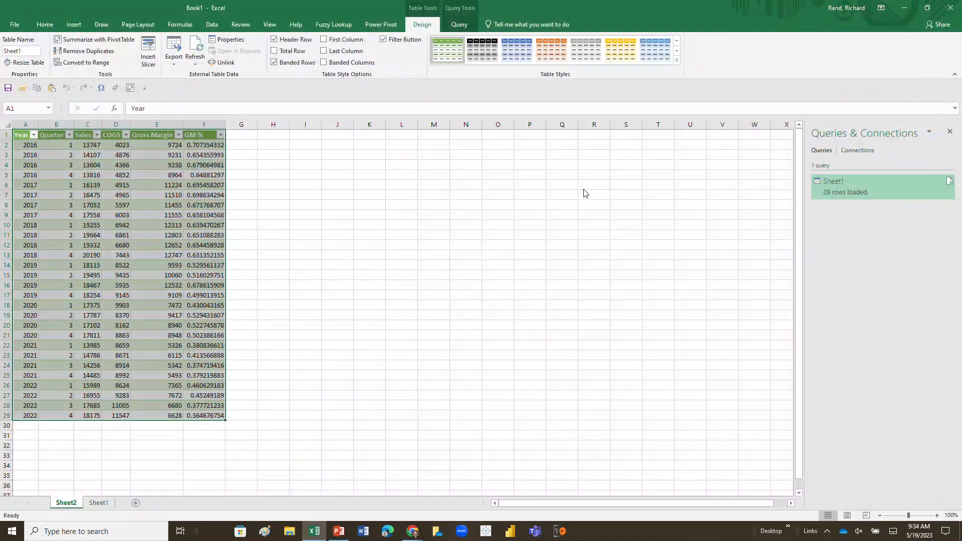
{"action": "mouse_move", "coordinate": [852, 187]}
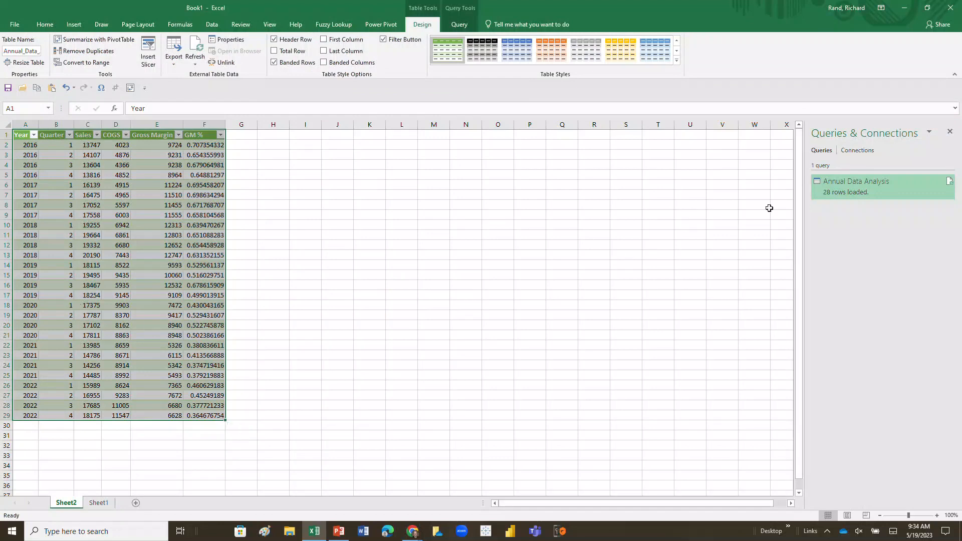
{"action": "double_click", "coordinate": [840, 186]}
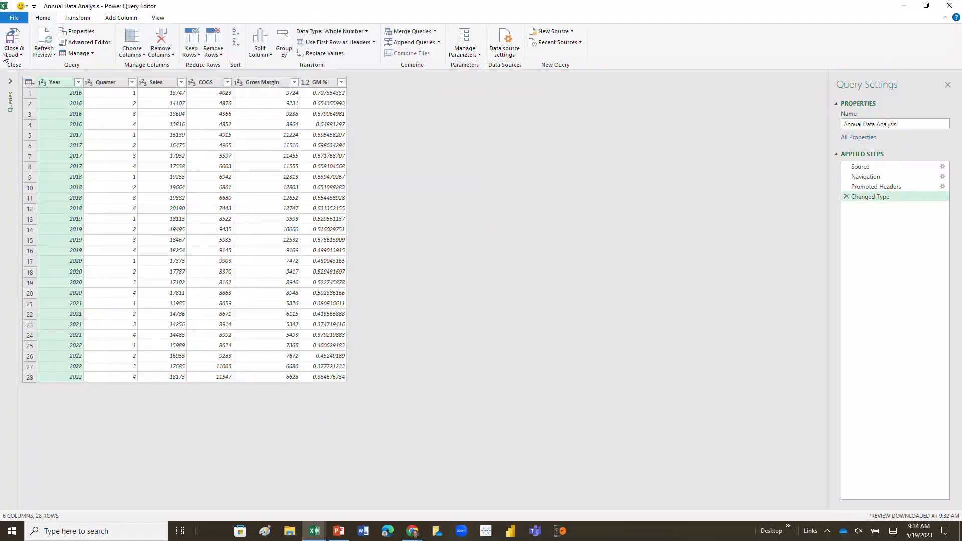
{"action": "left_click", "coordinate": [135, 52]}
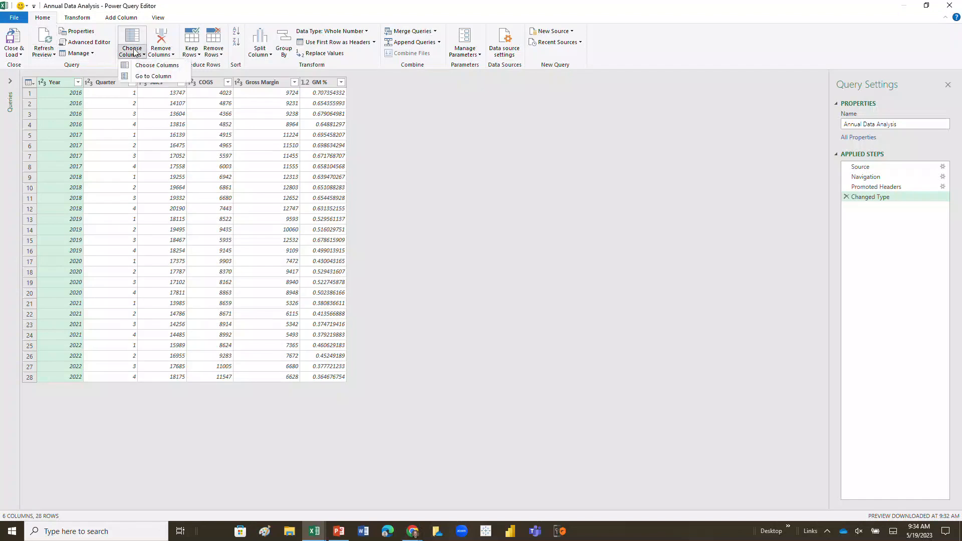
In Choose Columns, clear Select All and tick only Year, Sales and COGS.
{"action": "left_click", "coordinate": [156, 65]}
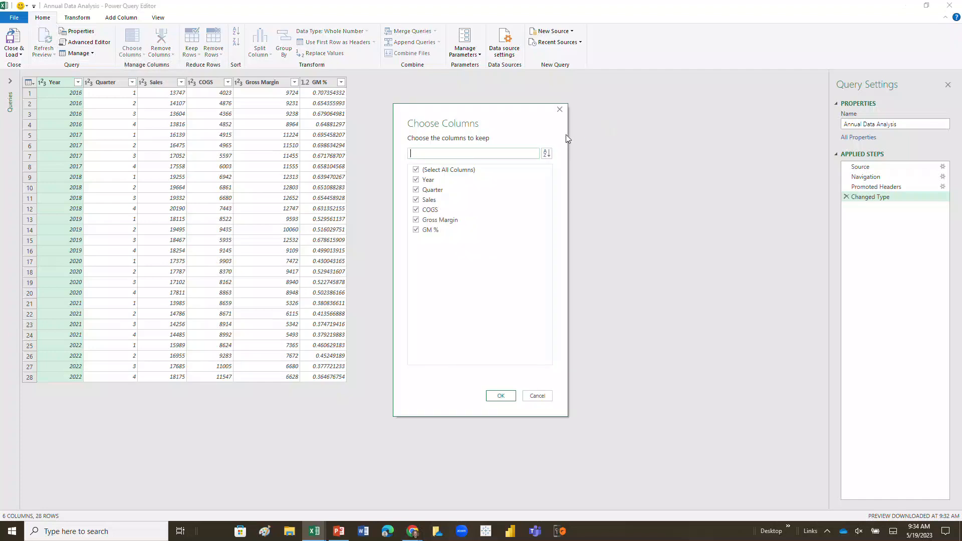
{"action": "left_click", "coordinate": [416, 180]}
{"action": "left_click", "coordinate": [416, 170]}
{"action": "left_click", "coordinate": [416, 179]}
{"action": "left_click", "coordinate": [417, 200]}
{"action": "left_click", "coordinate": [416, 210]}
{"action": "left_click", "coordinate": [501, 396]}
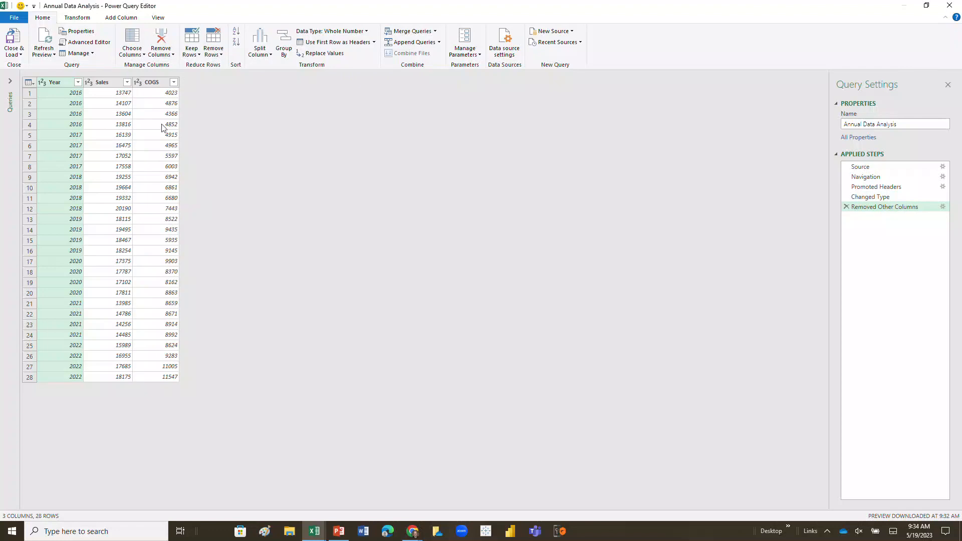
{"action": "left_click", "coordinate": [136, 51]}
{"action": "left_click", "coordinate": [154, 69]}
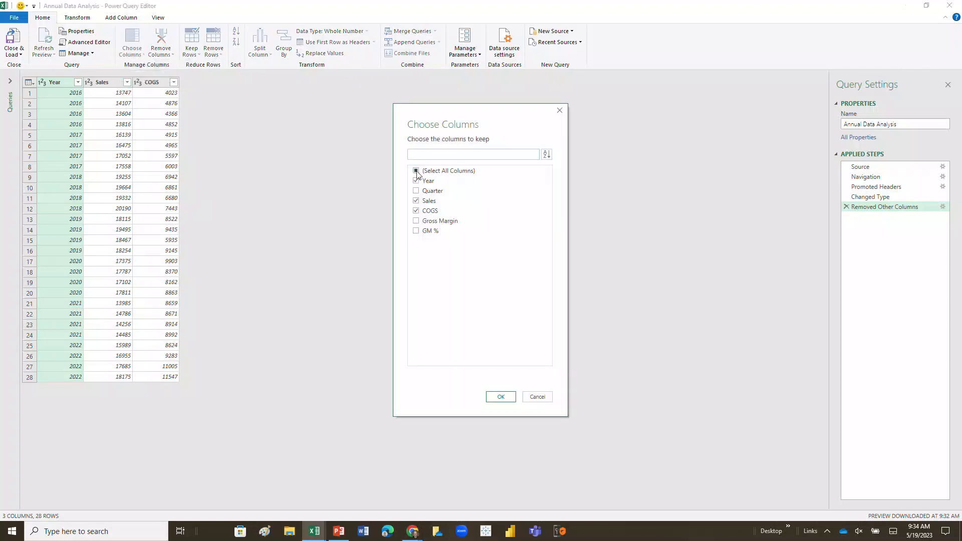
Tick (Select All Columns) to restore all six columns, then Close & Load back to Excel.
{"action": "left_click", "coordinate": [416, 172]}
{"action": "left_click", "coordinate": [416, 171]}
{"action": "left_click", "coordinate": [499, 396]}
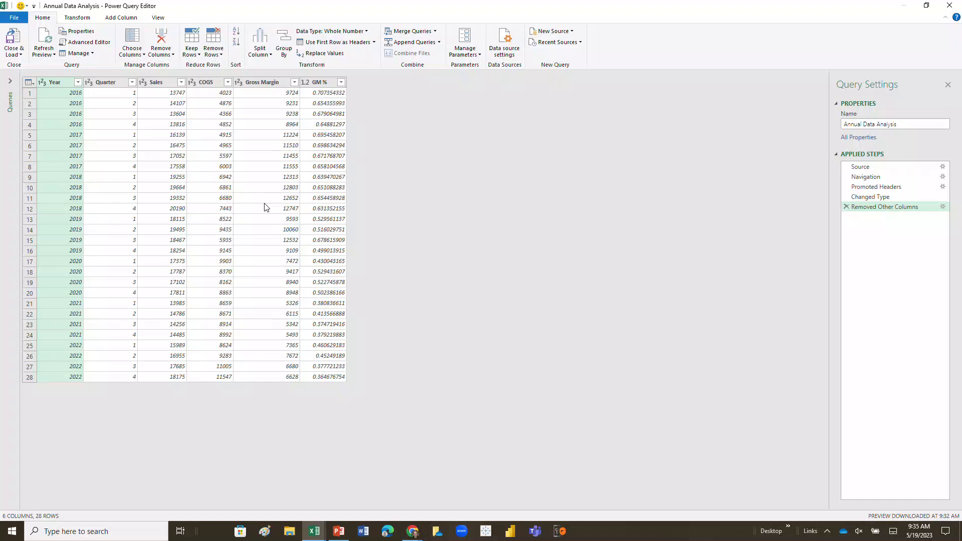
{"action": "left_click", "coordinate": [14, 55]}
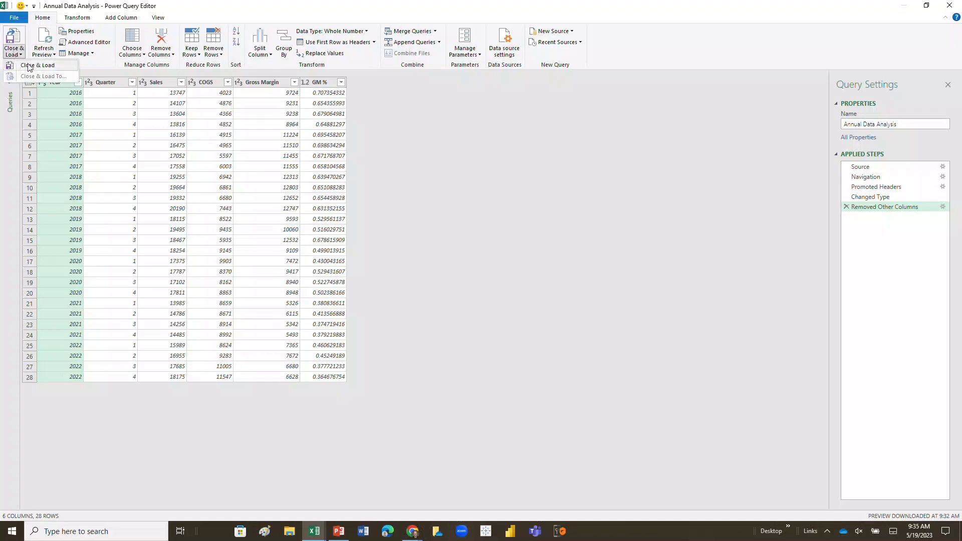
{"action": "left_click", "coordinate": [23, 65]}
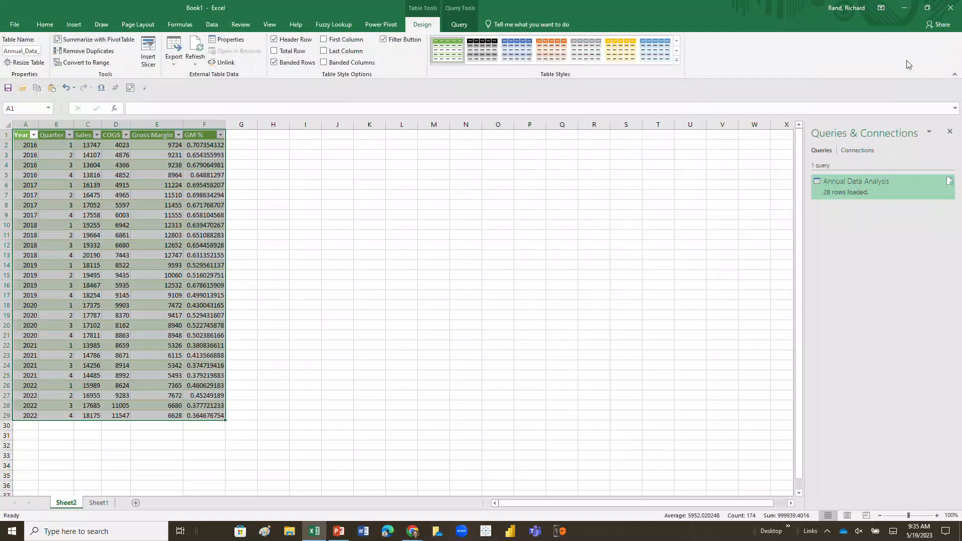
Select cell B8 in the loaded Sheet2 table and show the Query ribbon tools.
{"action": "mouse_move", "coordinate": [853, 182]}
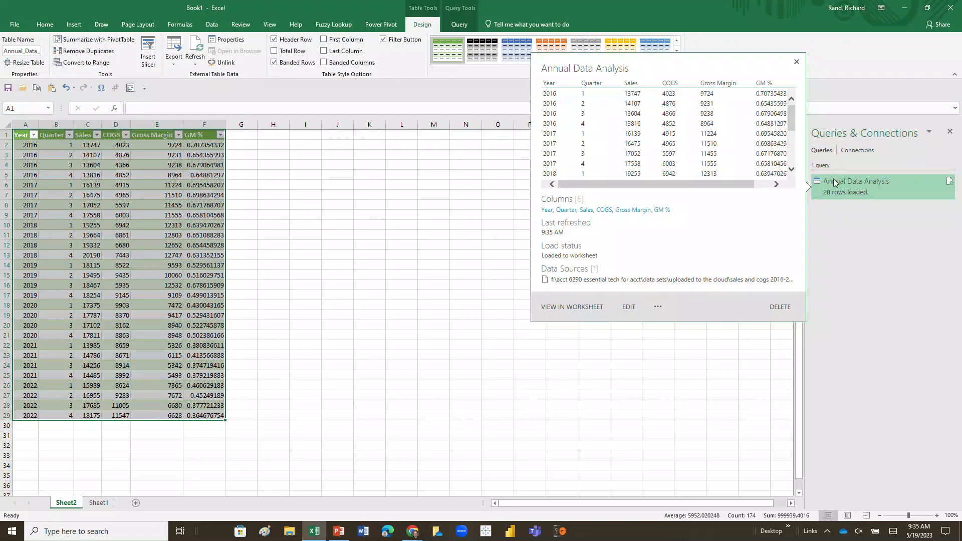
{"action": "left_click", "coordinate": [71, 205]}
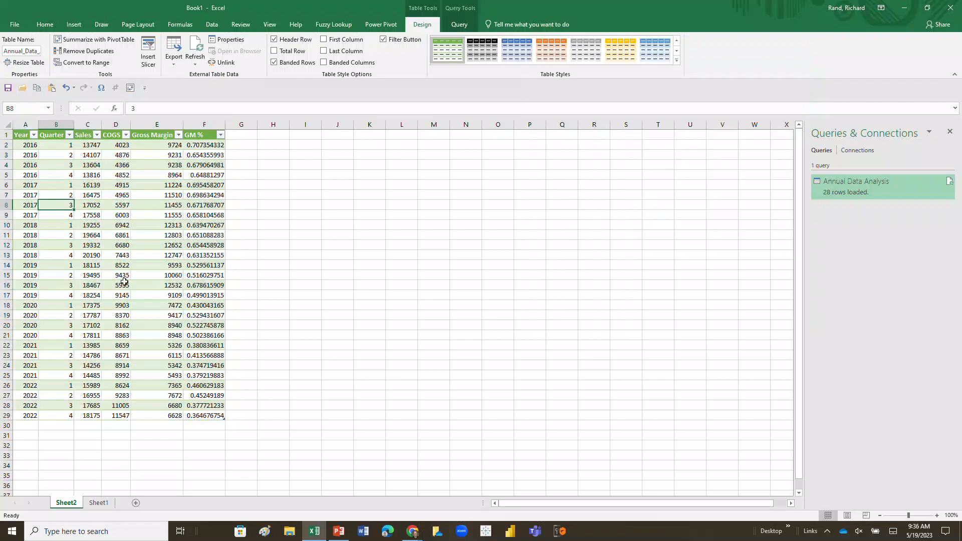
{"action": "left_click", "coordinate": [466, 25]}
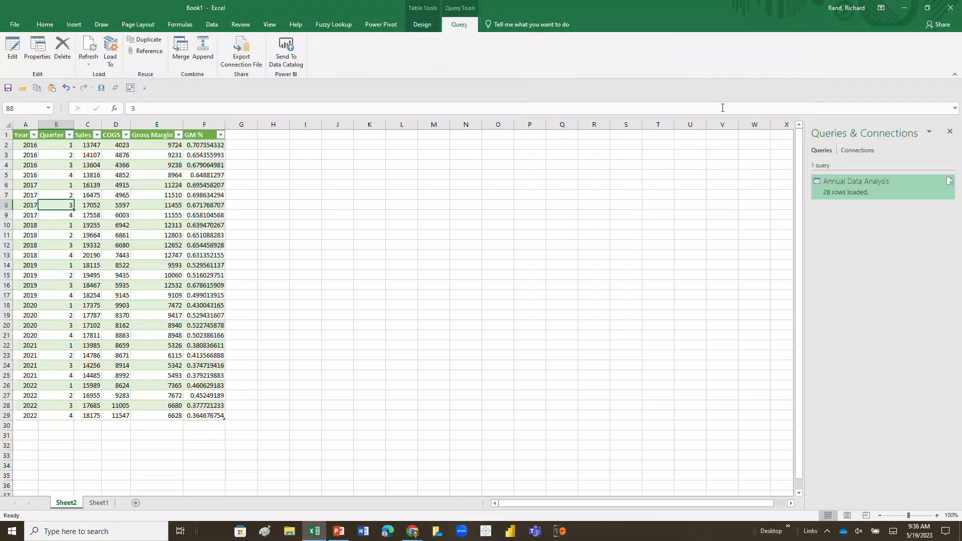
{"action": "double_click", "coordinate": [842, 187]}
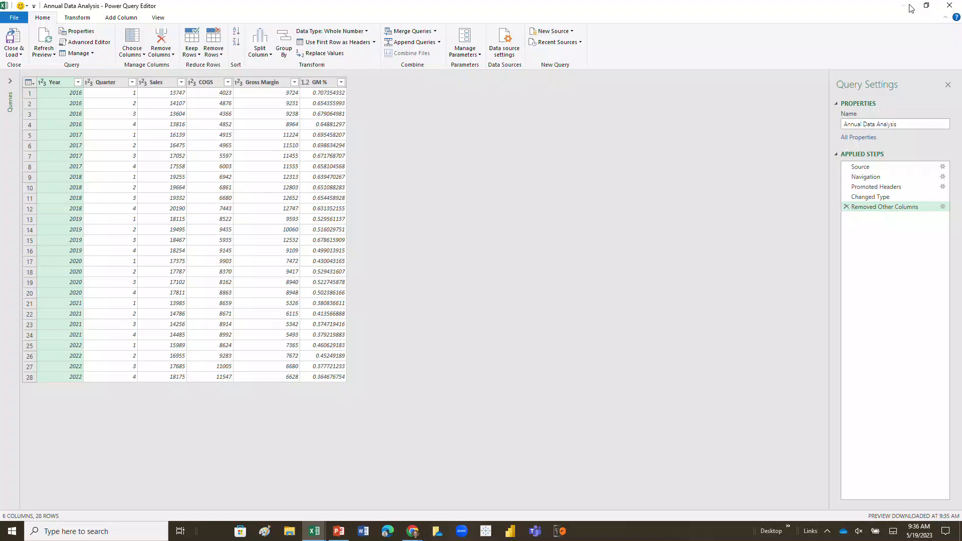
{"action": "left_click", "coordinate": [949, 6]}
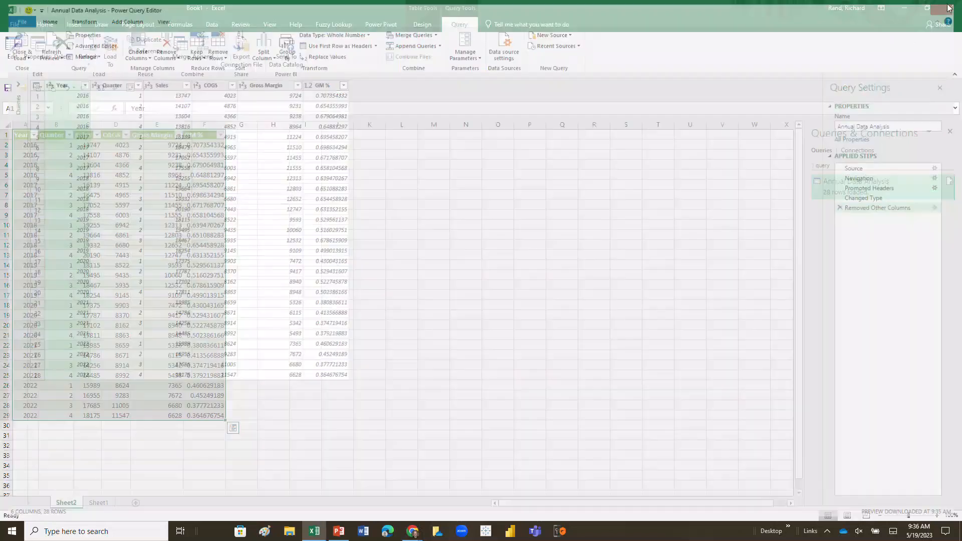